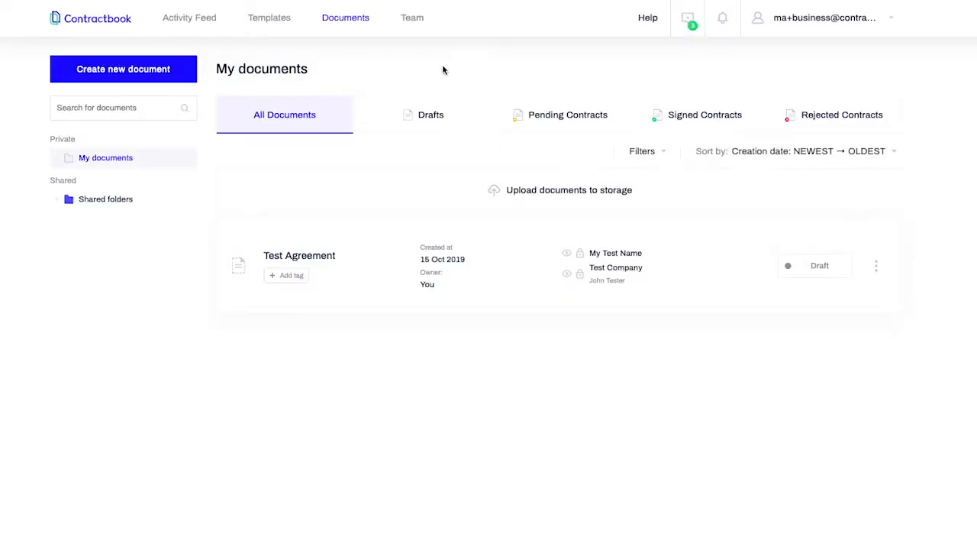
# Save the team as 'My Company Name' and upload a logo for it
pyautogui.click(416, 20)
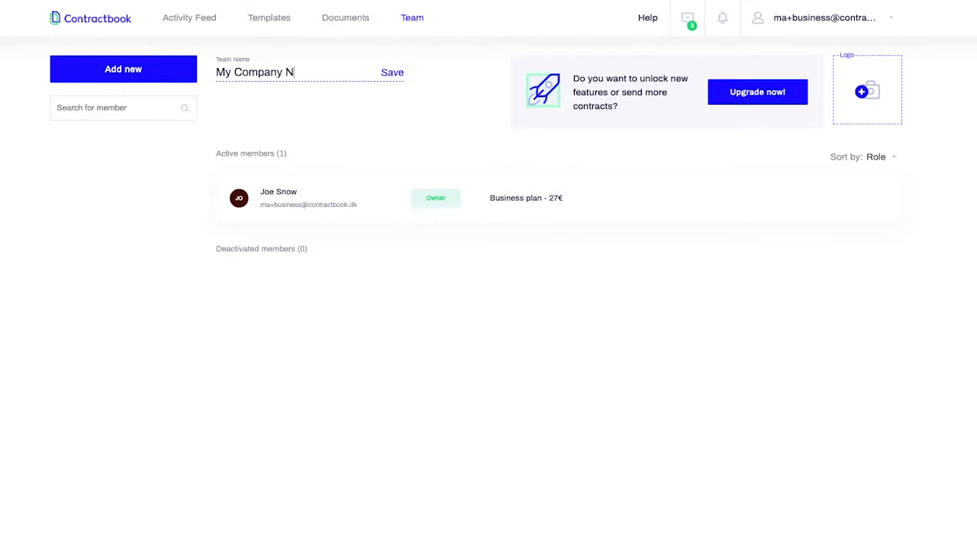
pyautogui.click(392, 73)
pyautogui.click(867, 92)
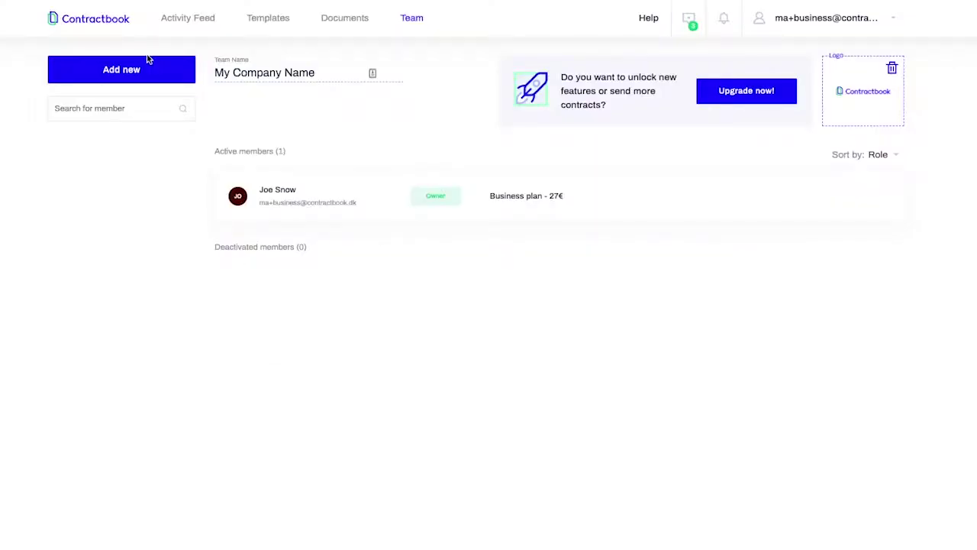
# Send team-member invitations to John Snow and John Snowwy by email
pyautogui.click(121, 69)
pyautogui.click(116, 126)
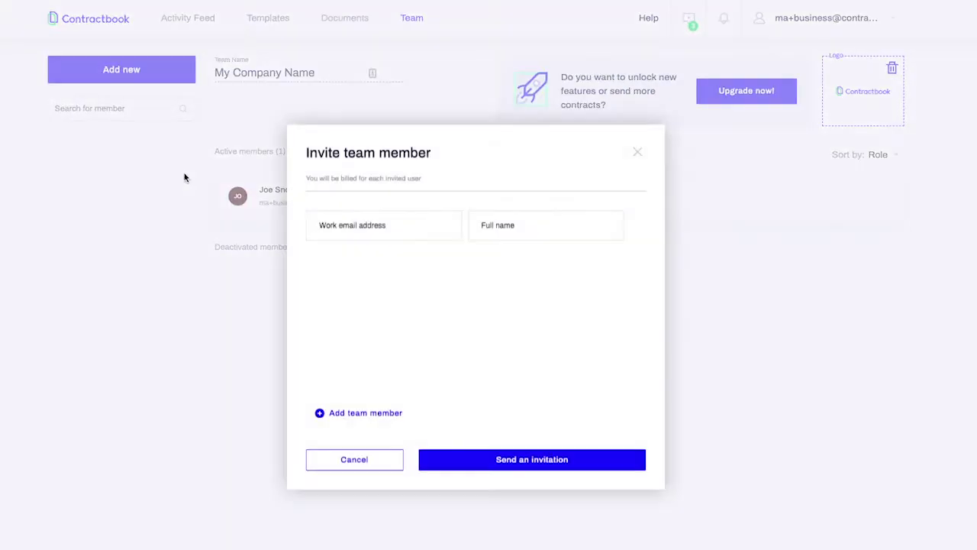
pyautogui.click(348, 230)
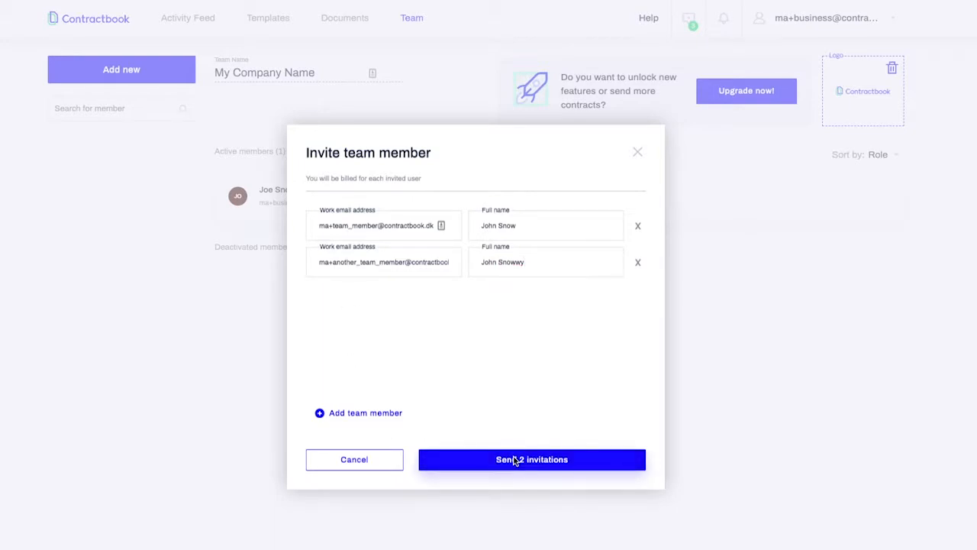
pyautogui.click(514, 461)
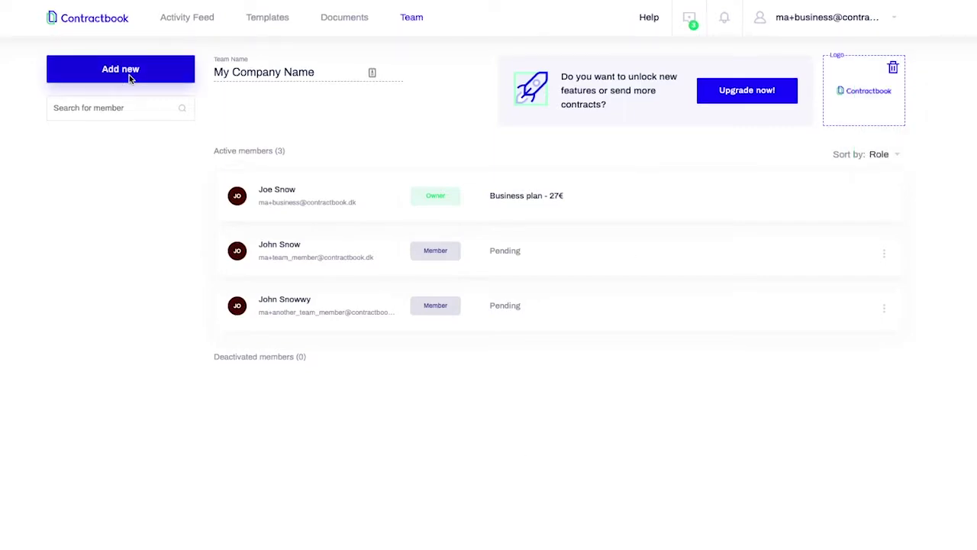
# Send a team-guest invitation to John Guest so they can review contracts
pyautogui.click(120, 69)
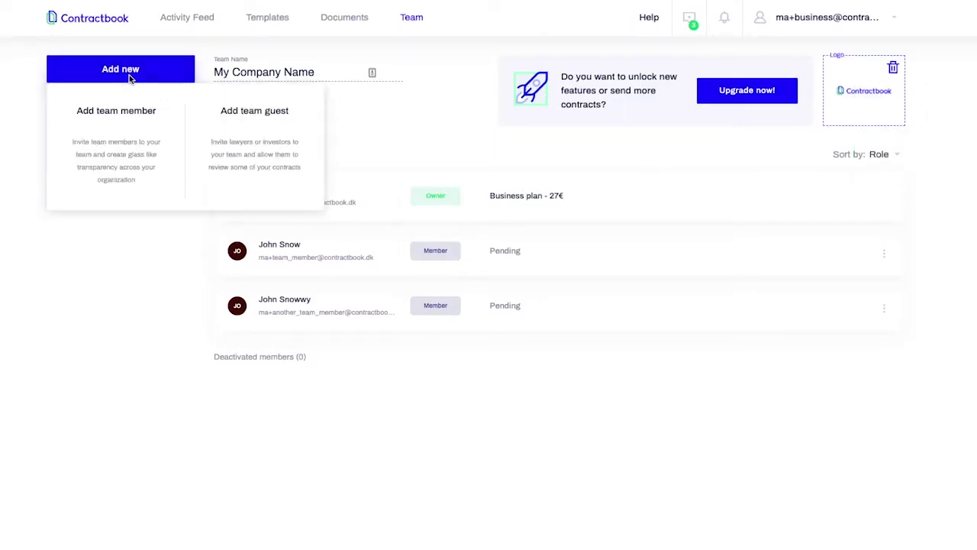
pyautogui.click(229, 107)
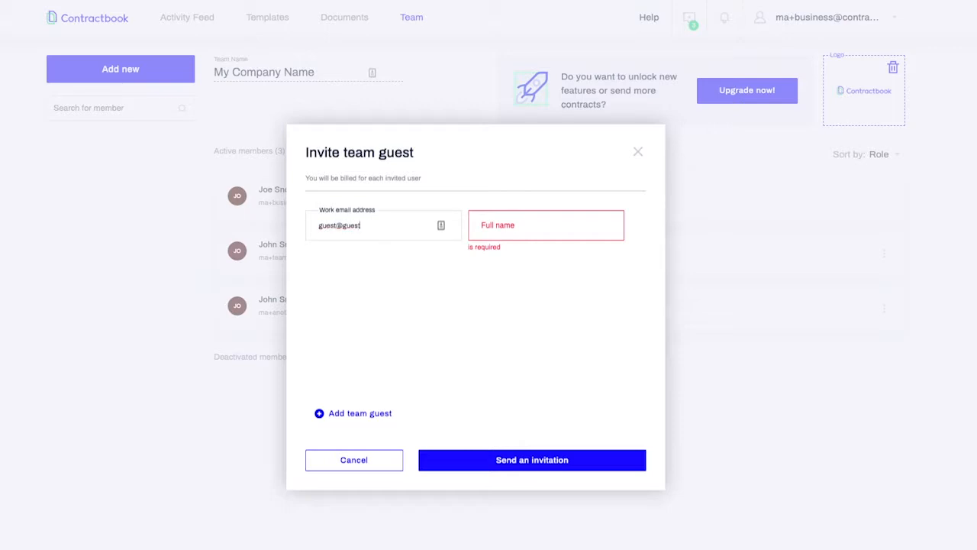
pyautogui.click(511, 463)
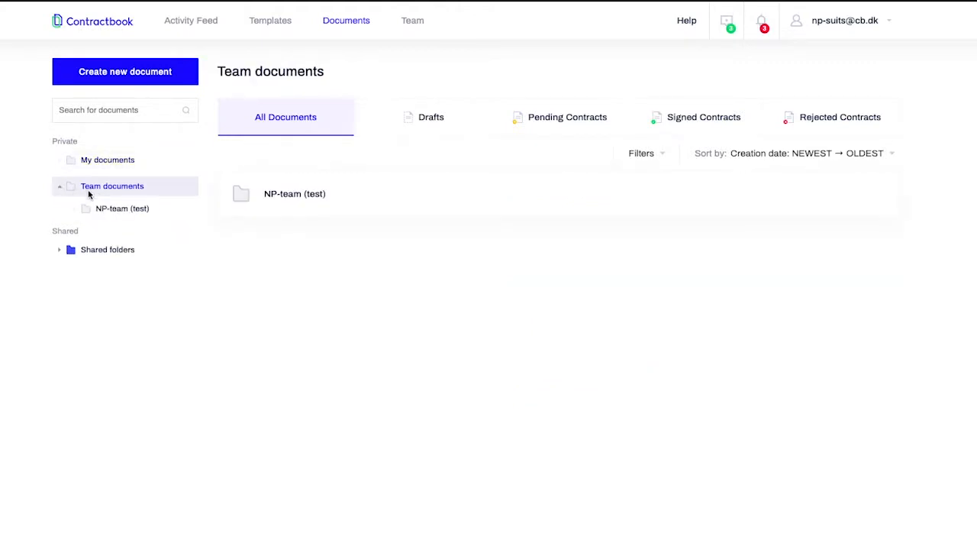
# Return to the Team members page and check whose contracts STANDARD-PLUS can see
pyautogui.click(101, 208)
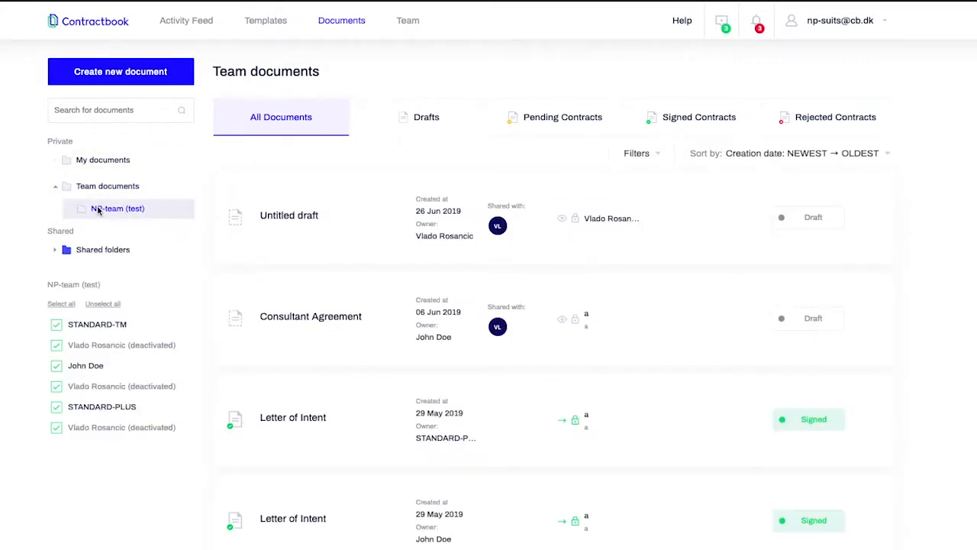
pyautogui.click(90, 324)
pyautogui.click(407, 20)
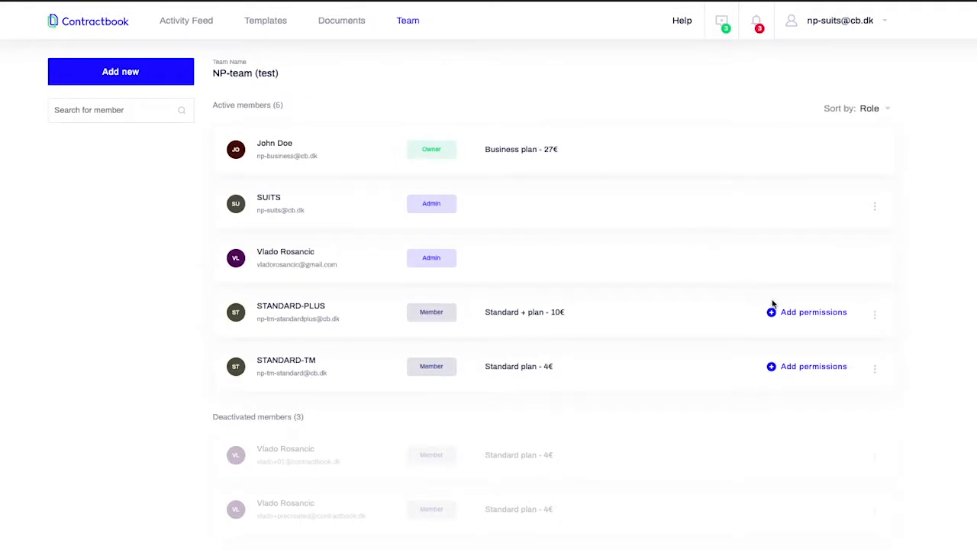
pyautogui.click(801, 313)
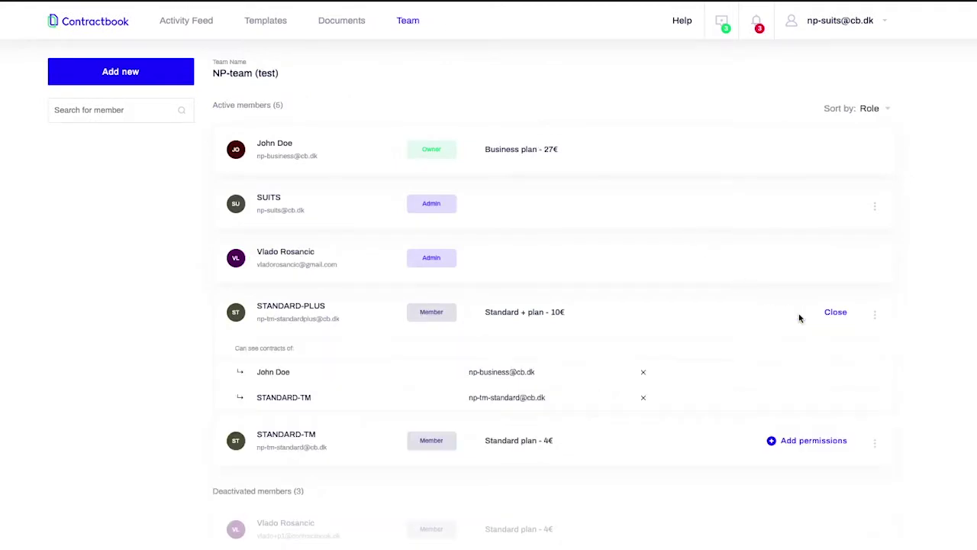
# Grant STANDARD-TM permission to view the owner John Doe's contracts
pyautogui.click(774, 443)
pyautogui.click(407, 479)
pyautogui.write('Joh')
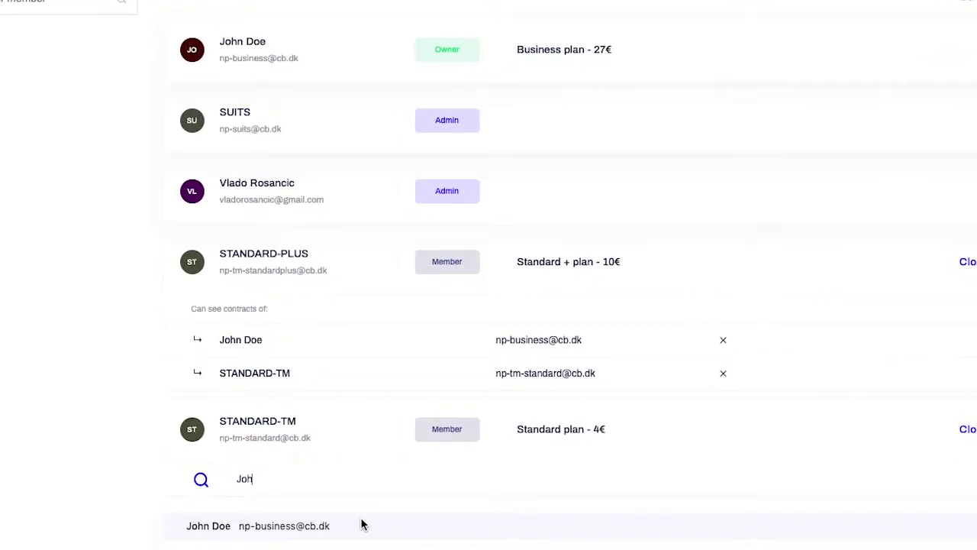
pyautogui.click(288, 524)
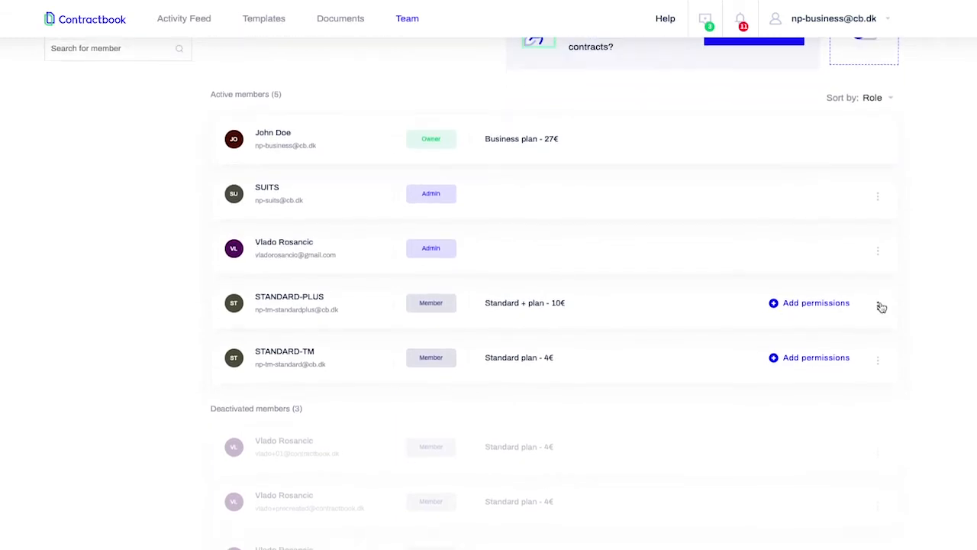
# Upgrade STANDARD-TM's plan from Standard to Standard + via Manage plan
pyautogui.click(880, 361)
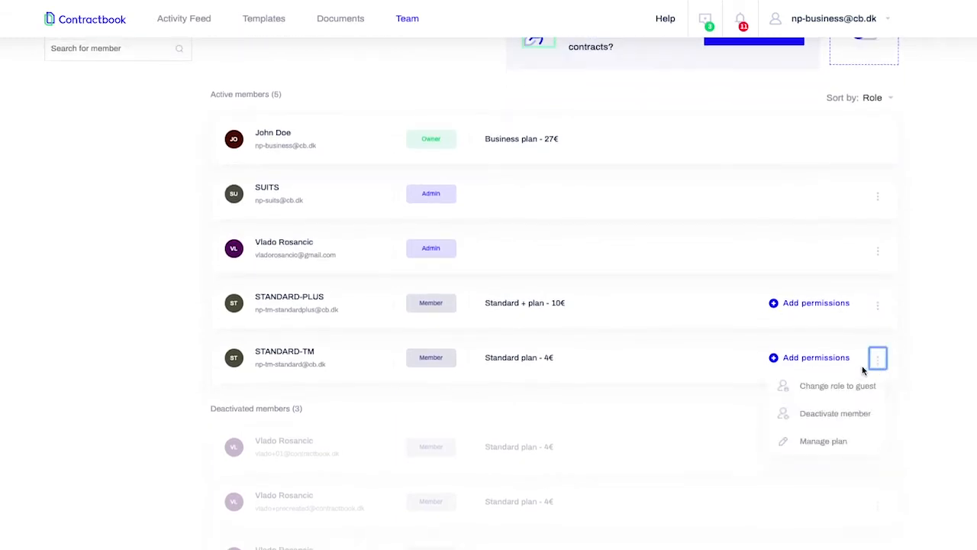
pyautogui.click(811, 441)
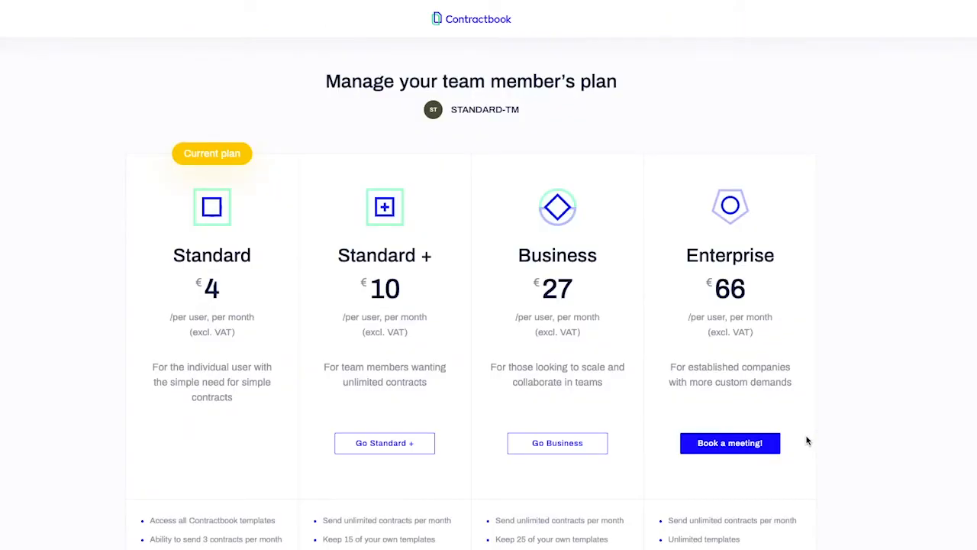
pyautogui.click(362, 450)
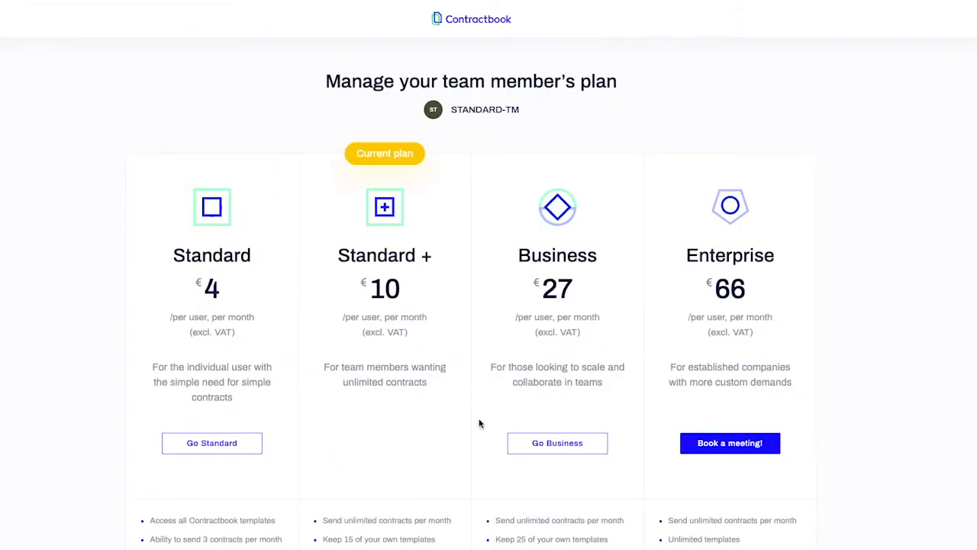